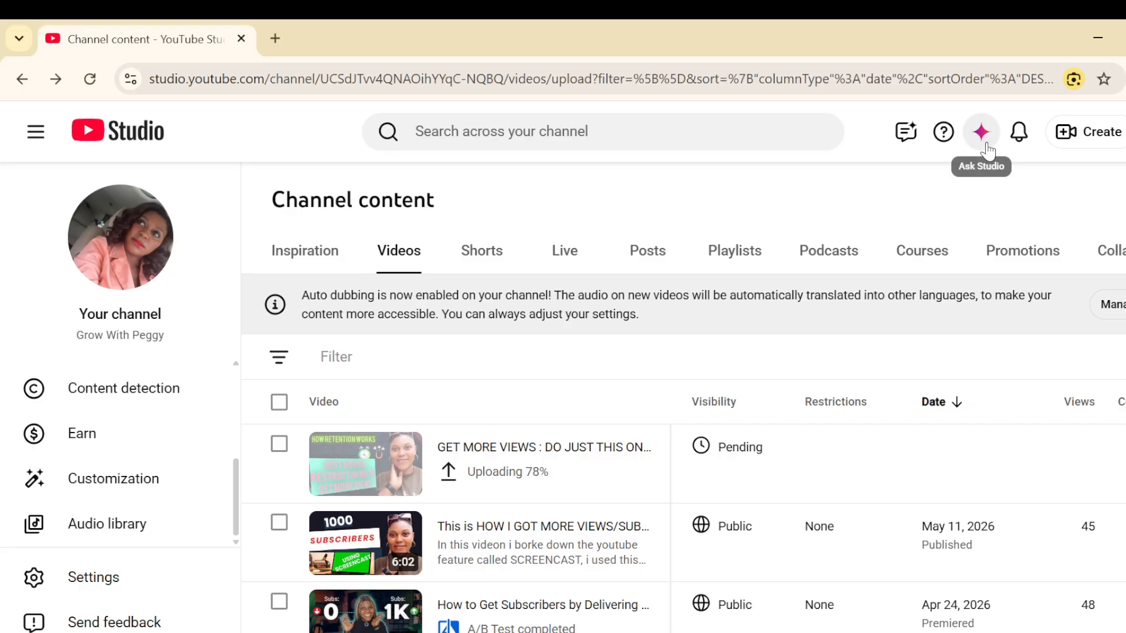
- Open Ask Studio and request new video ideas based on the channel's previous content
{"action": "left_click", "coordinate": [981, 132]}
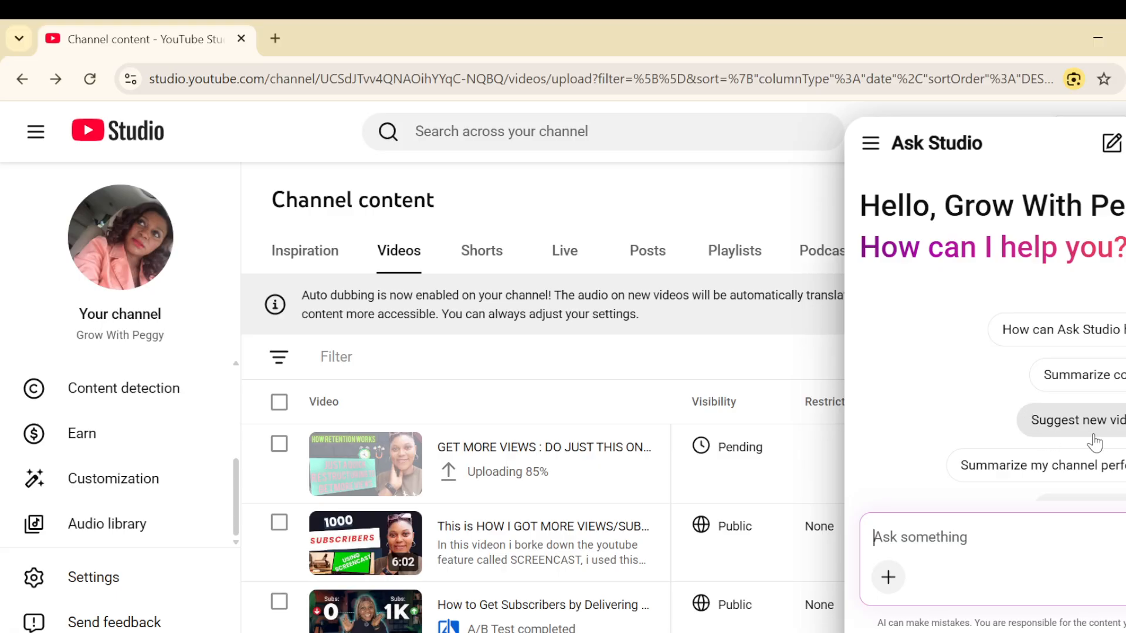
{"action": "left_click", "coordinate": [1060, 427]}
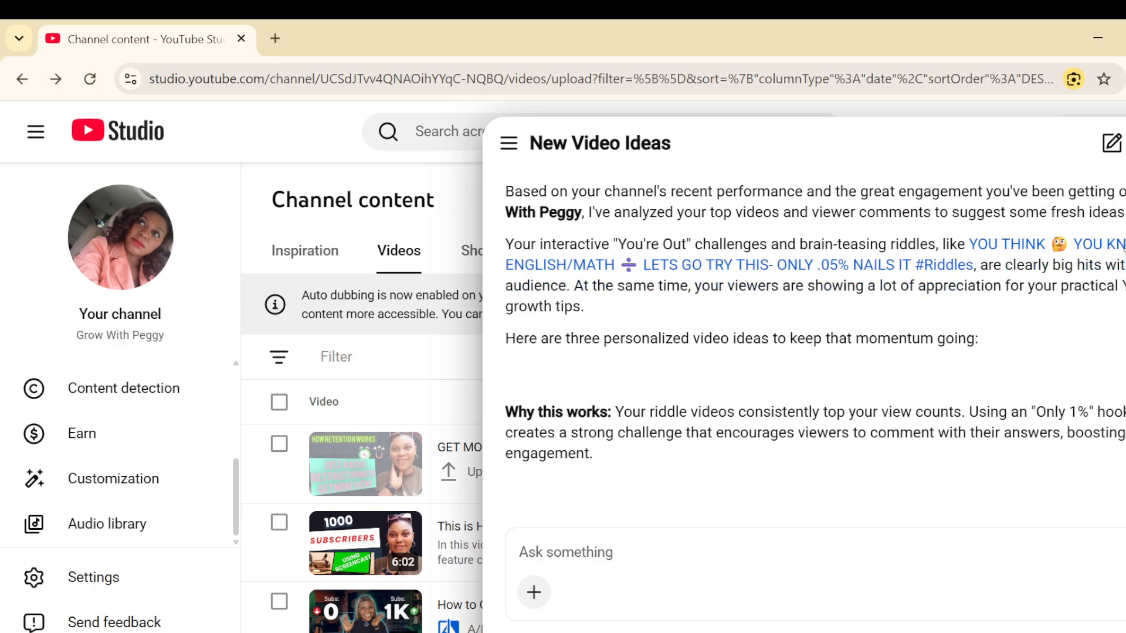
{"action": "scroll", "coordinate": [912, 253], "scroll_direction": "up", "scroll_amount": 3}
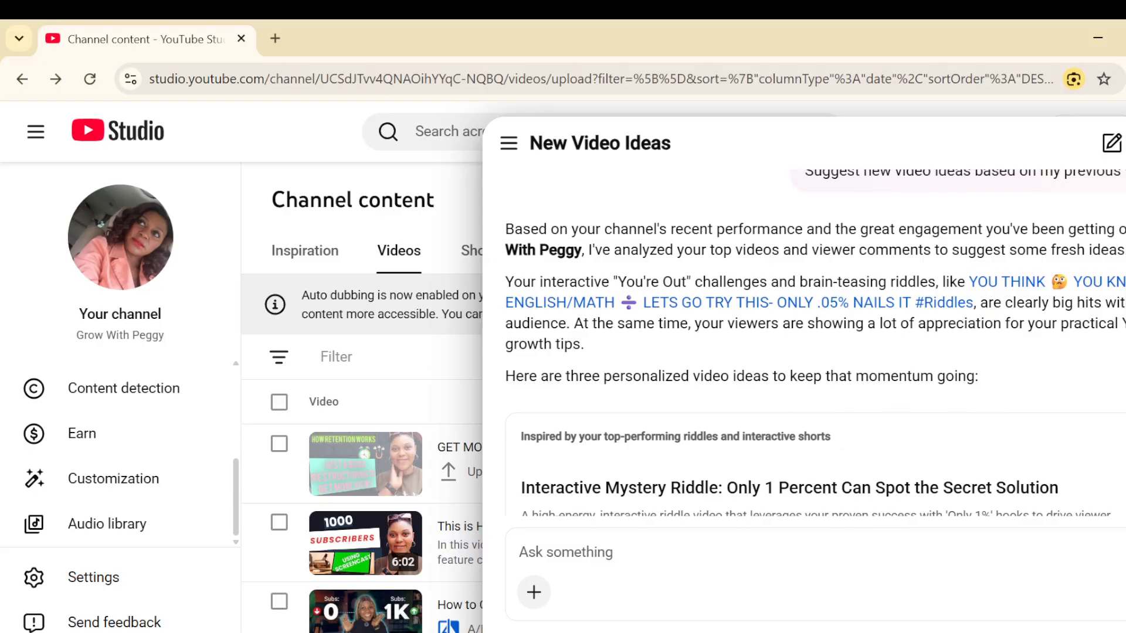
- Request more details about the suggested video idea "Interactive Mystery Riddle: Only 1 Percent Can Spot the Secret Solution"
{"action": "scroll", "coordinate": [815, 343], "scroll_direction": "down", "scroll_amount": 1}
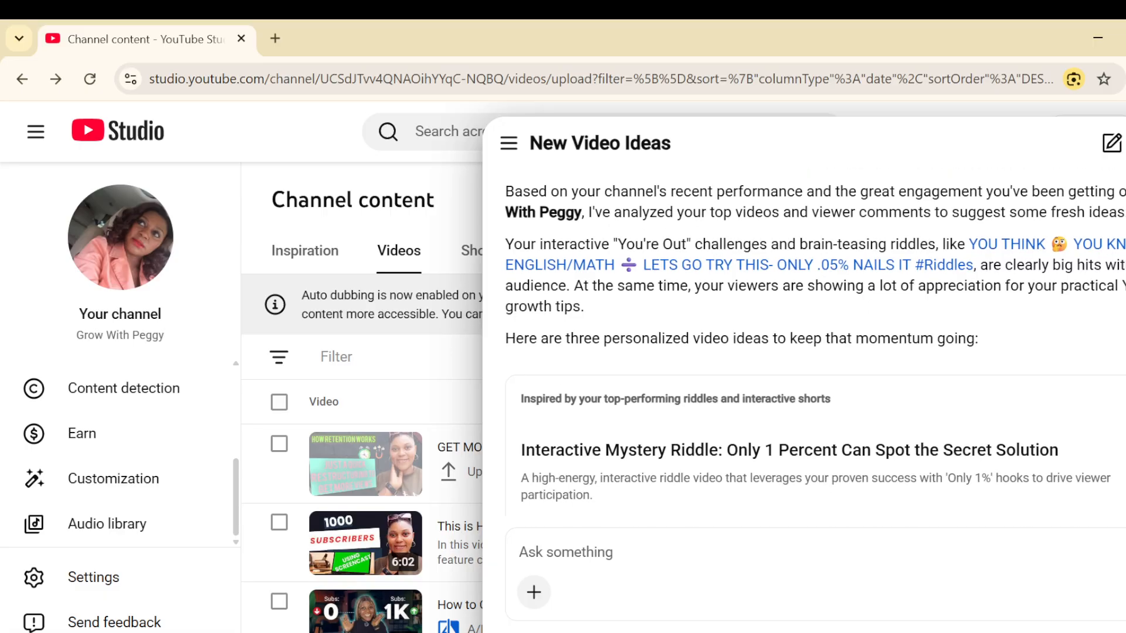
{"action": "scroll", "coordinate": [815, 343], "scroll_direction": "down", "scroll_amount": 4}
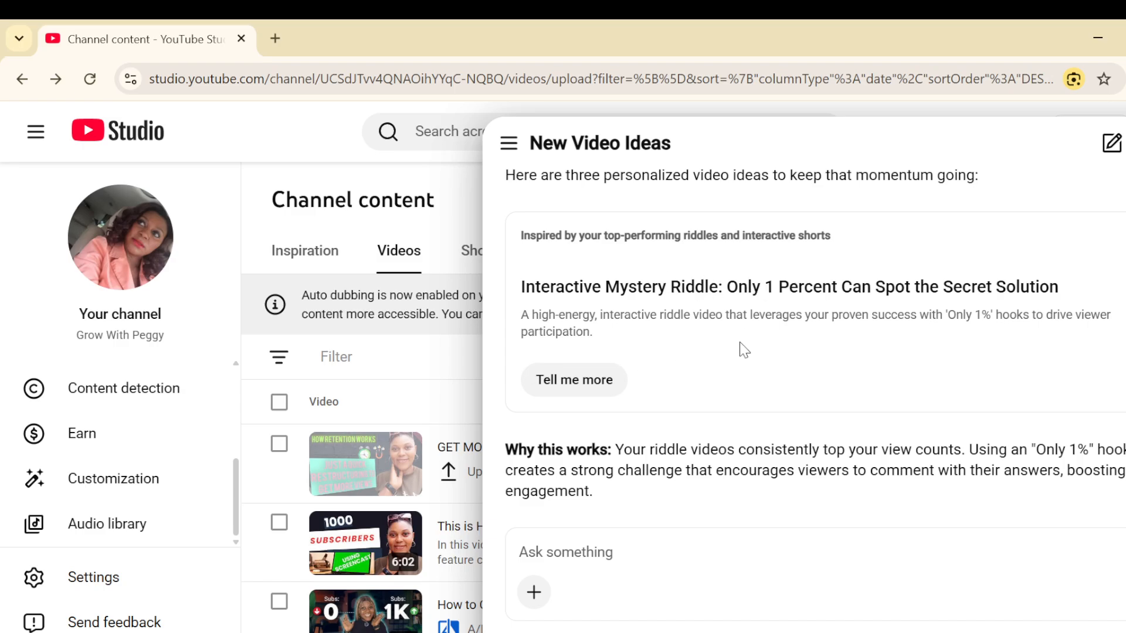
{"action": "left_click", "coordinate": [598, 385]}
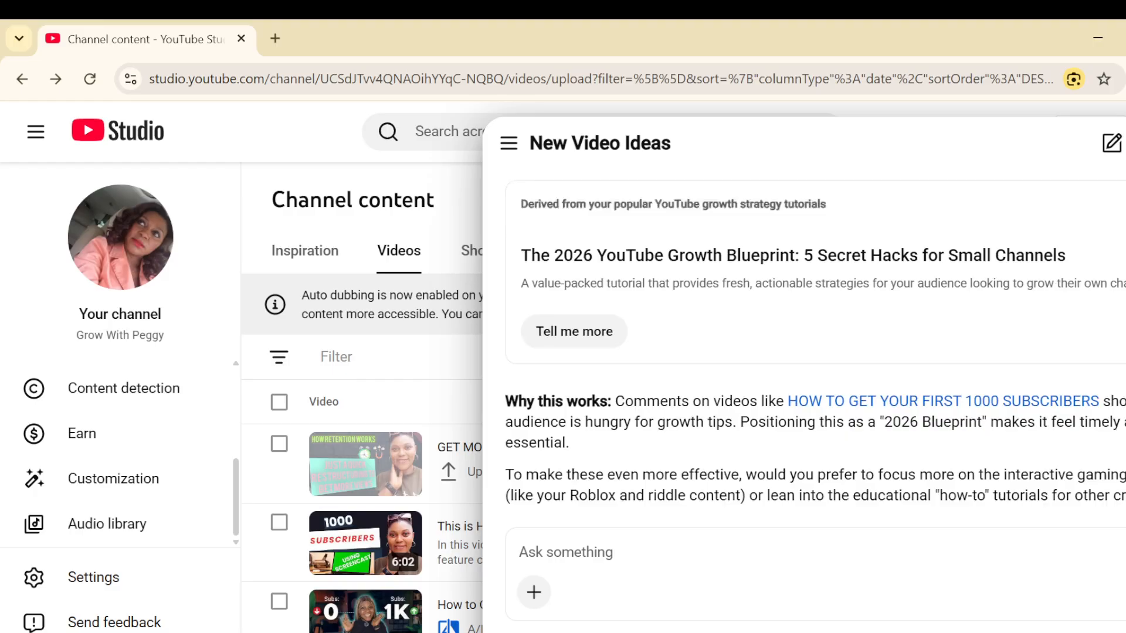
- Review the three suggested video ideas and the reasons given for why each one works
{"action": "scroll", "coordinate": [815, 346], "scroll_direction": "up", "scroll_amount": 5}
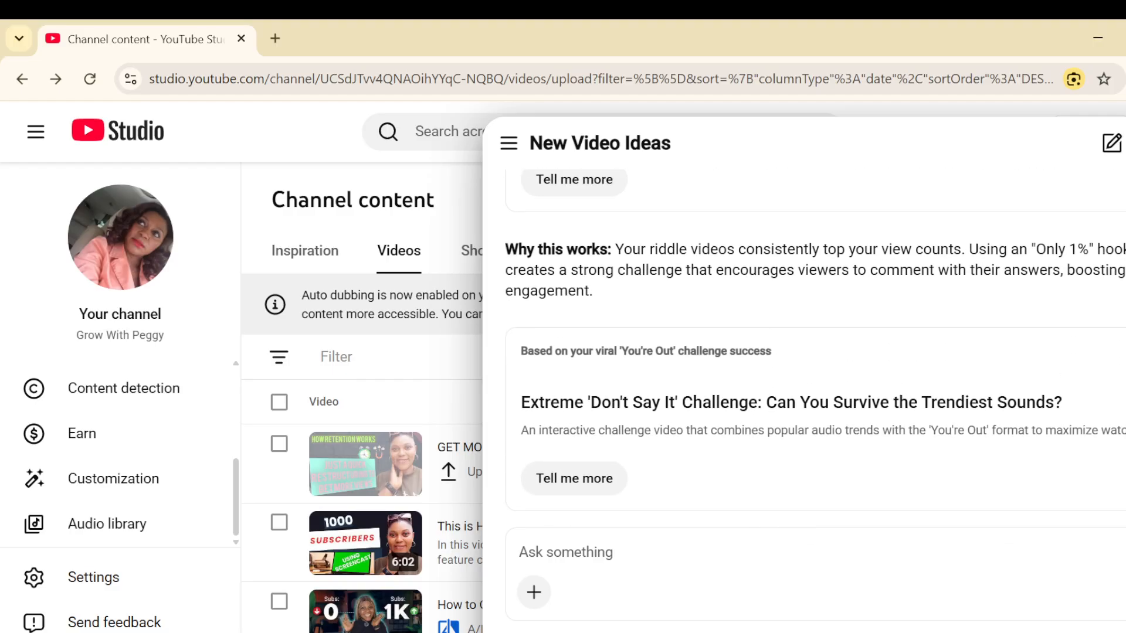
{"action": "scroll", "coordinate": [815, 346], "scroll_direction": "down", "scroll_amount": 12}
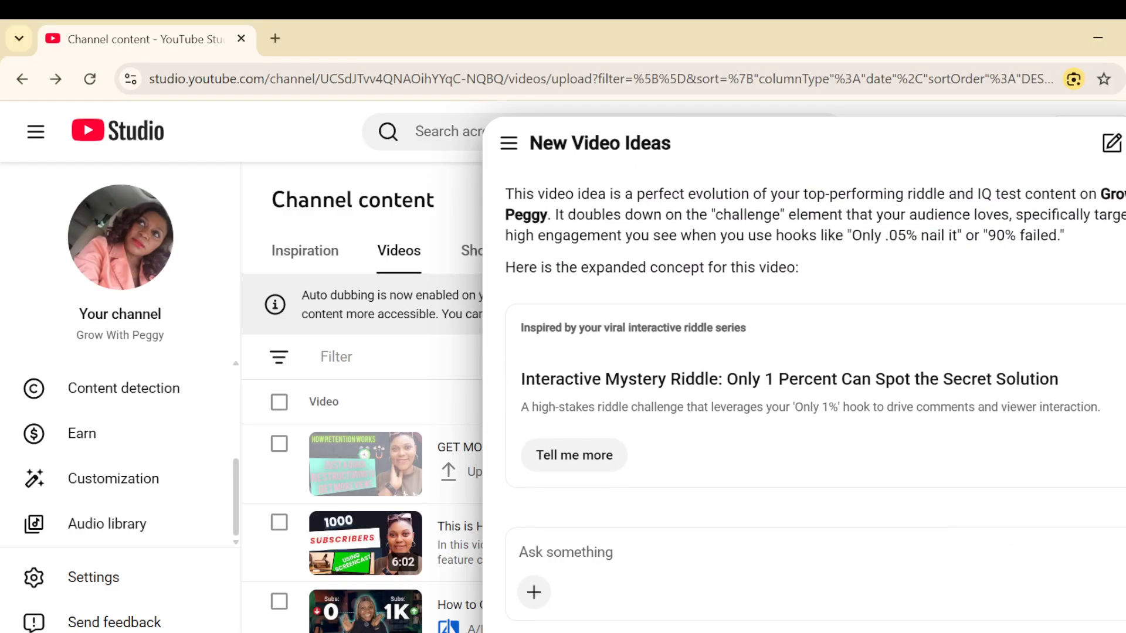
{"action": "scroll", "coordinate": [815, 346], "scroll_direction": "up", "scroll_amount": 7}
{"action": "scroll", "coordinate": [816, 346], "scroll_direction": "up", "scroll_amount": 6}
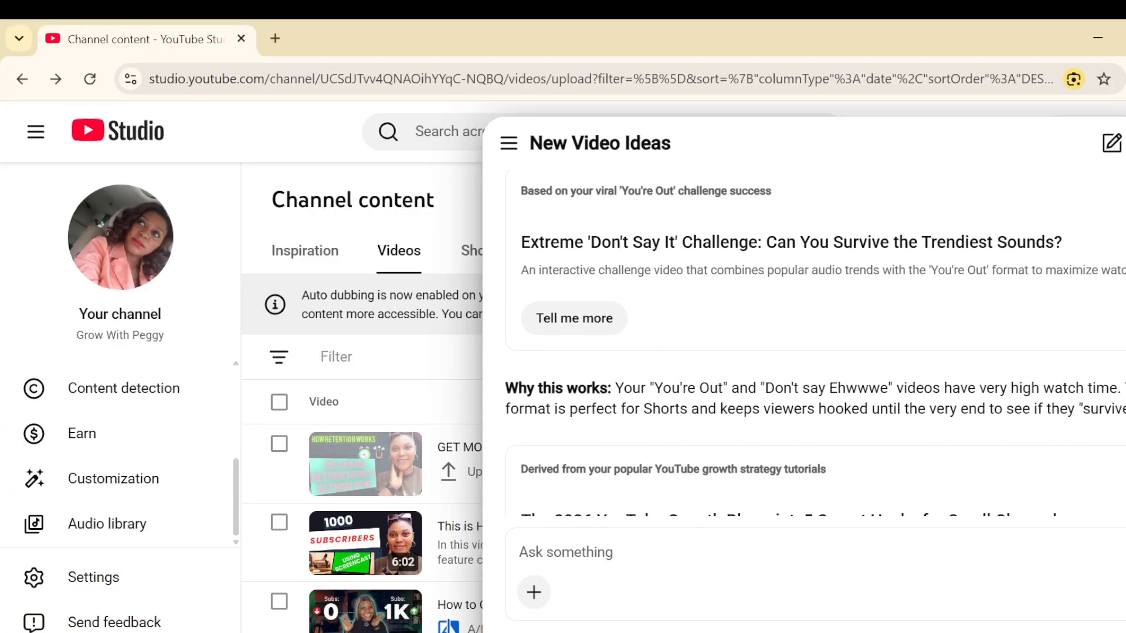
{"action": "scroll", "coordinate": [816, 346], "scroll_direction": "up", "scroll_amount": 4}
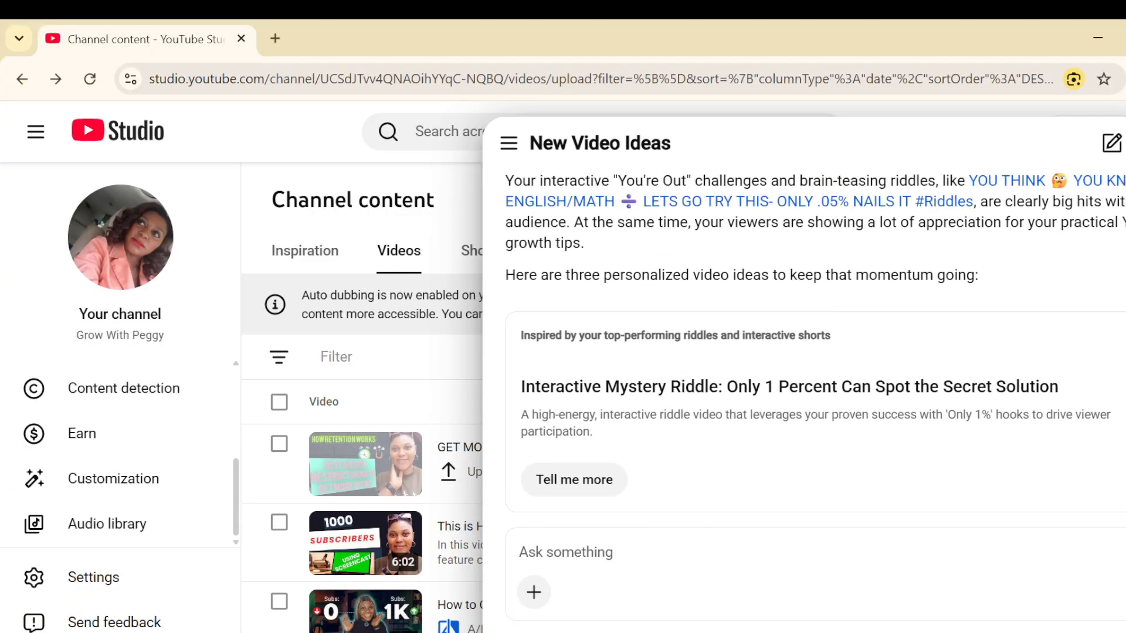
{"action": "scroll", "coordinate": [815, 346], "scroll_direction": "down", "scroll_amount": 5}
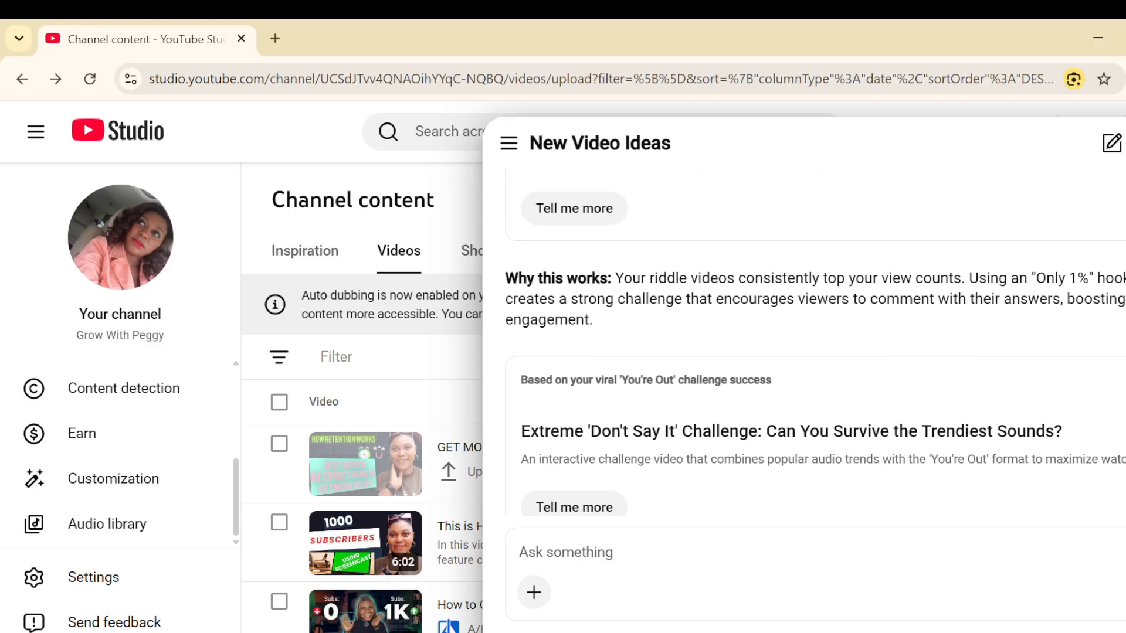
{"action": "scroll", "coordinate": [815, 346], "scroll_direction": "down", "scroll_amount": 3}
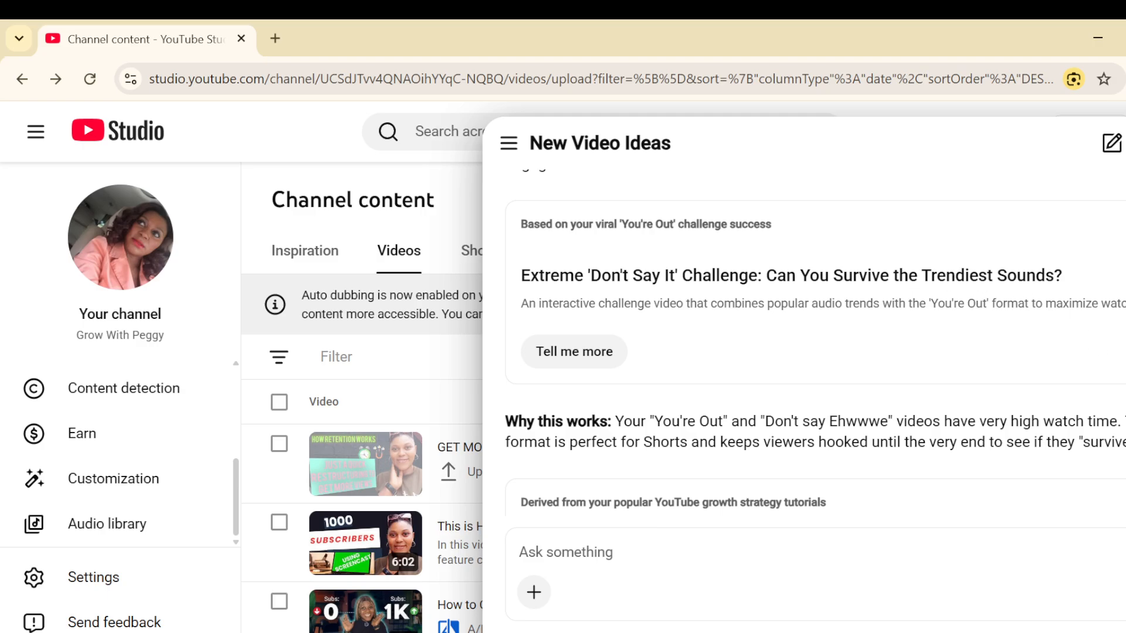
{"action": "scroll", "coordinate": [816, 352], "scroll_direction": "down", "scroll_amount": 4}
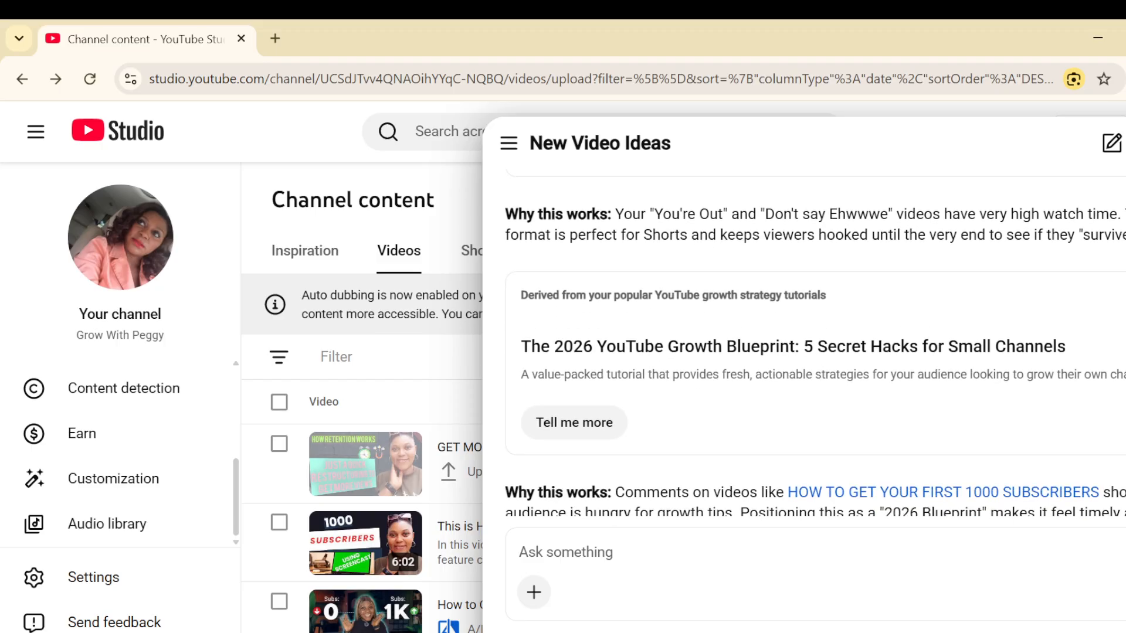
{"action": "scroll", "coordinate": [815, 352], "scroll_direction": "down", "scroll_amount": 1}
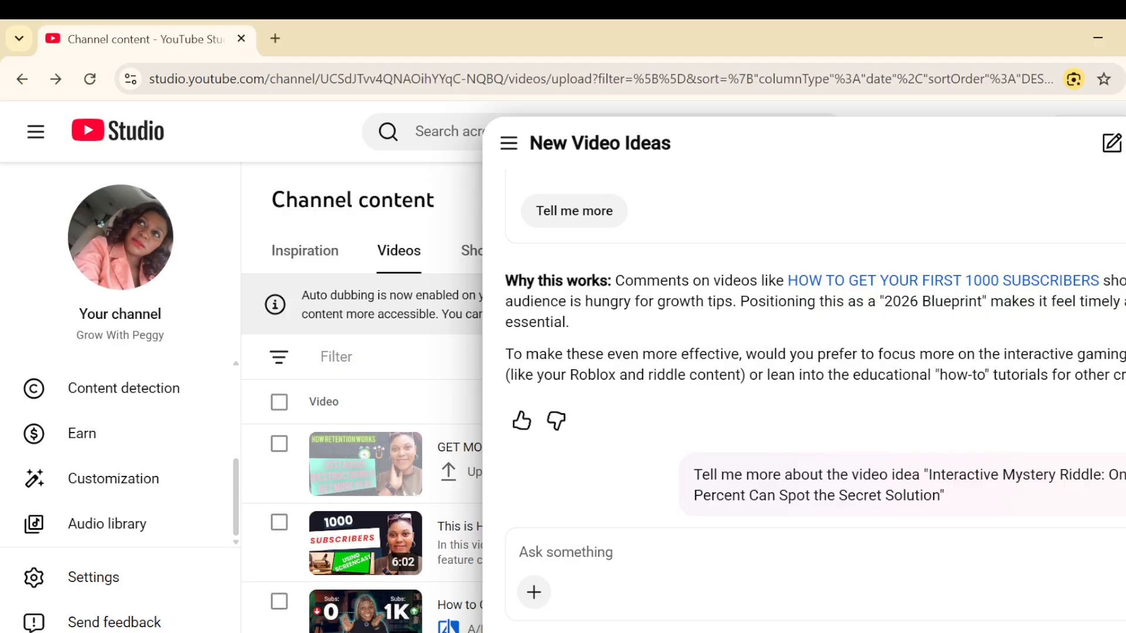
- Request more details about the idea "The 2026 YouTube Growth Blueprint: 5 Secret Hacks for Small Channels"
{"action": "scroll", "coordinate": [815, 343], "scroll_direction": "up", "scroll_amount": 3}
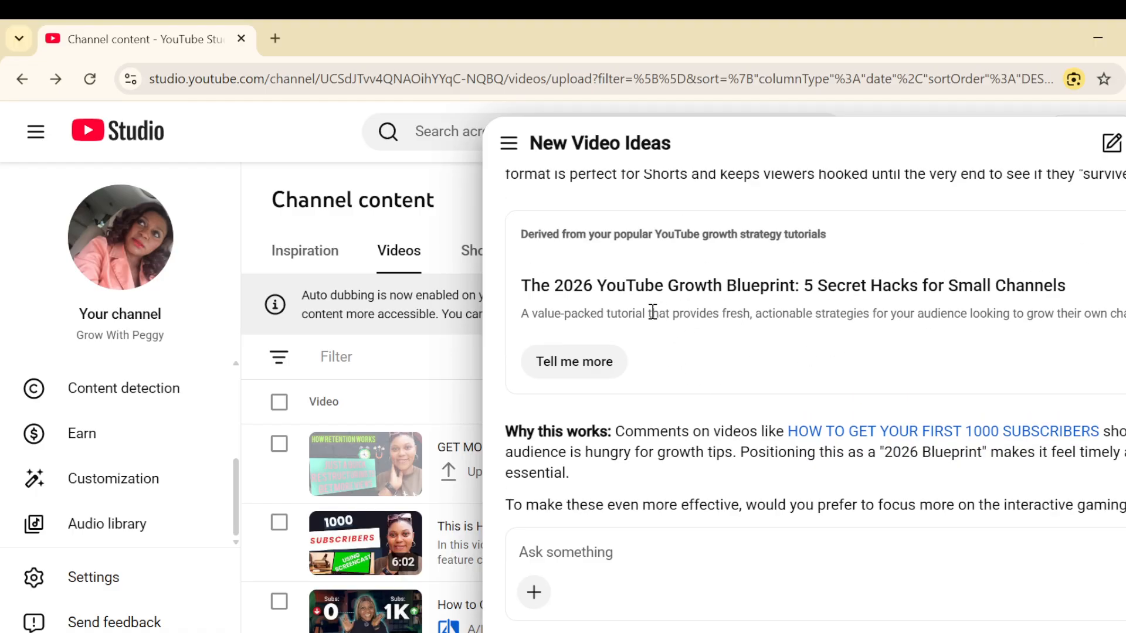
{"action": "left_click", "coordinate": [577, 379]}
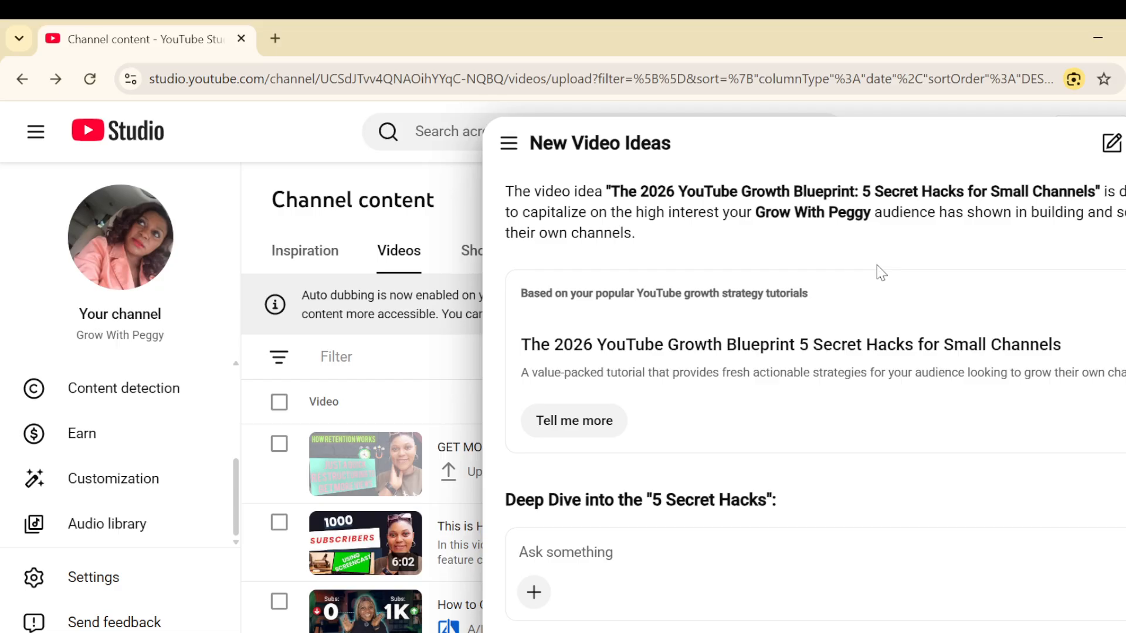
{"action": "scroll", "coordinate": [815, 340], "scroll_direction": "up", "scroll_amount": 3}
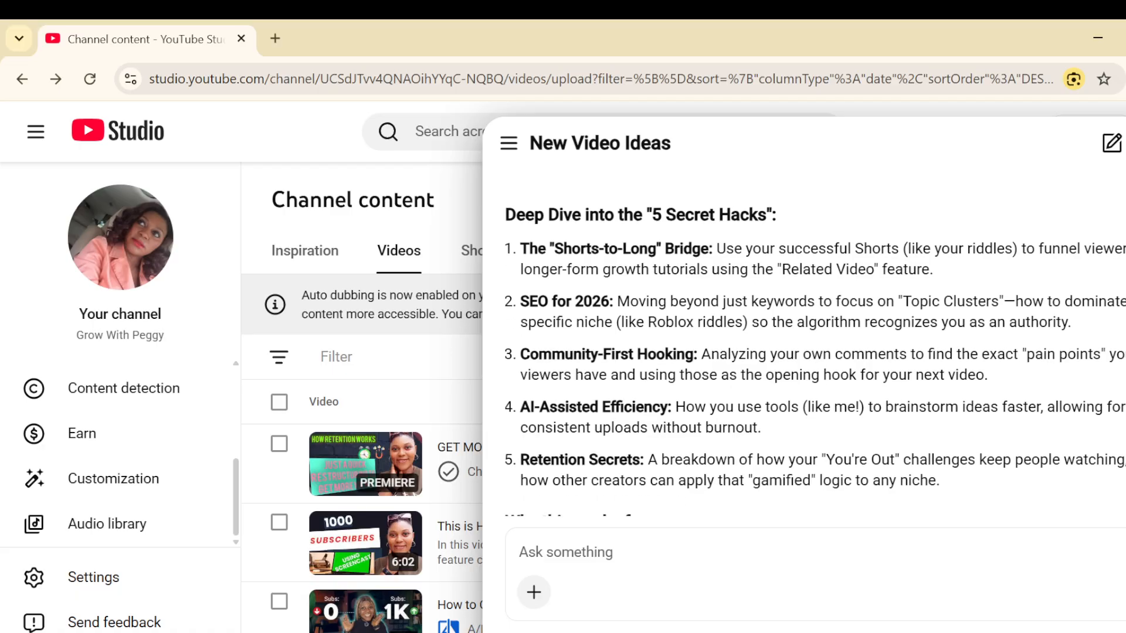
- Start a new Ask Studio chat and use the suggestion library to ask for a refined title for the latest video
{"action": "scroll", "coordinate": [809, 340], "scroll_direction": "up", "scroll_amount": 20}
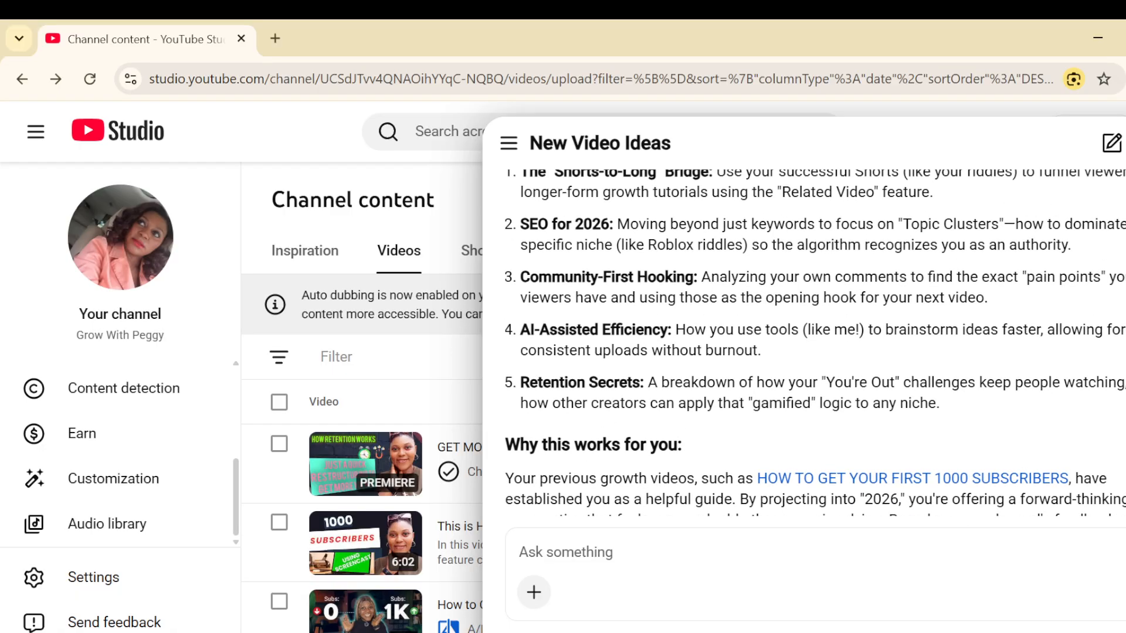
{"action": "scroll", "coordinate": [809, 341], "scroll_direction": "up", "scroll_amount": 15}
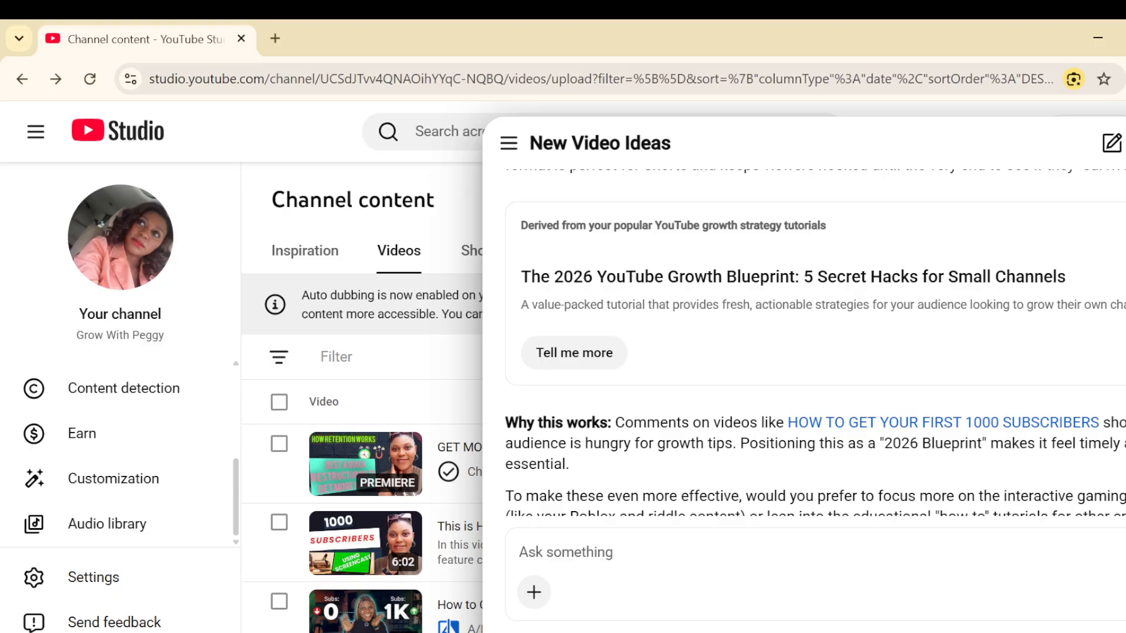
{"action": "scroll", "coordinate": [815, 346], "scroll_direction": "up", "scroll_amount": 20}
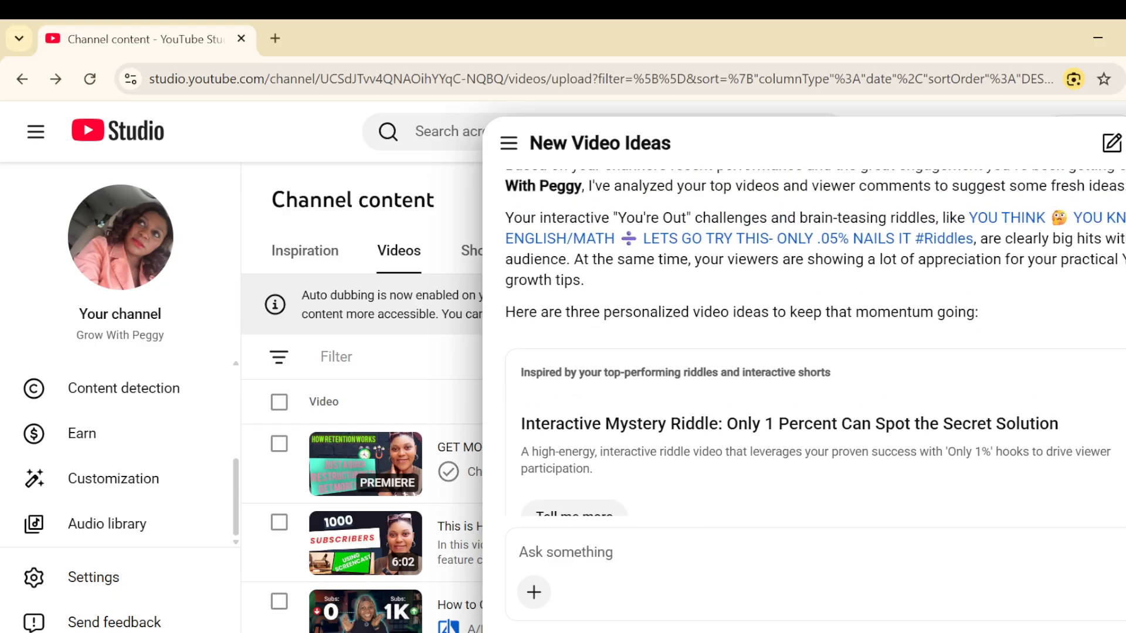
{"action": "scroll", "coordinate": [815, 346], "scroll_direction": "up", "scroll_amount": 2}
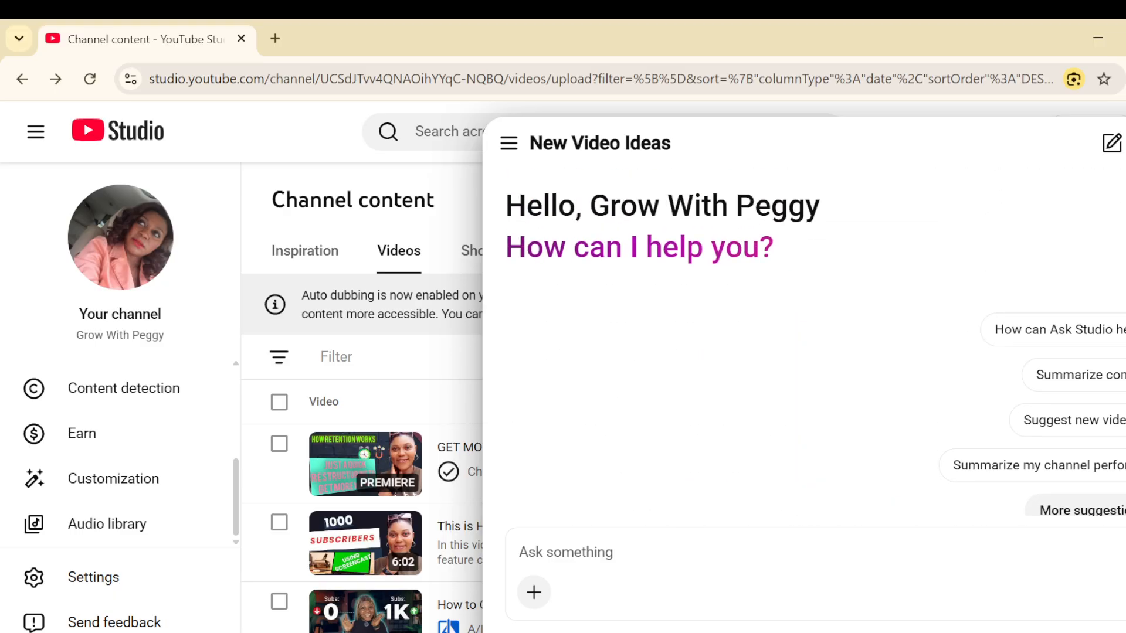
{"action": "left_click", "coordinate": [1113, 152]}
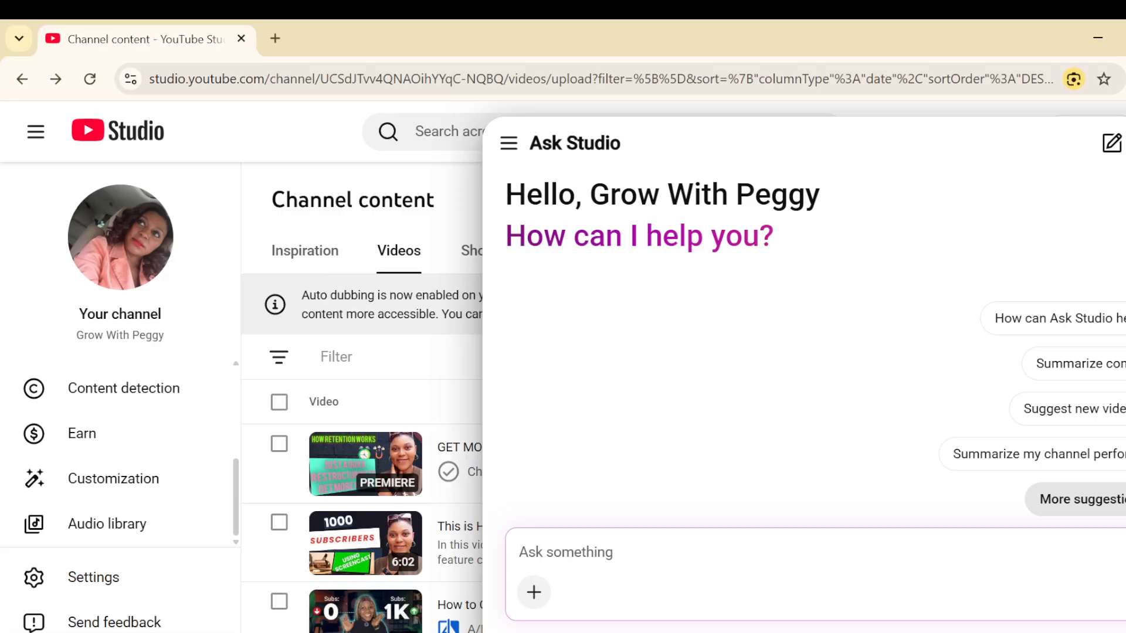
{"action": "left_click", "coordinate": [1075, 500]}
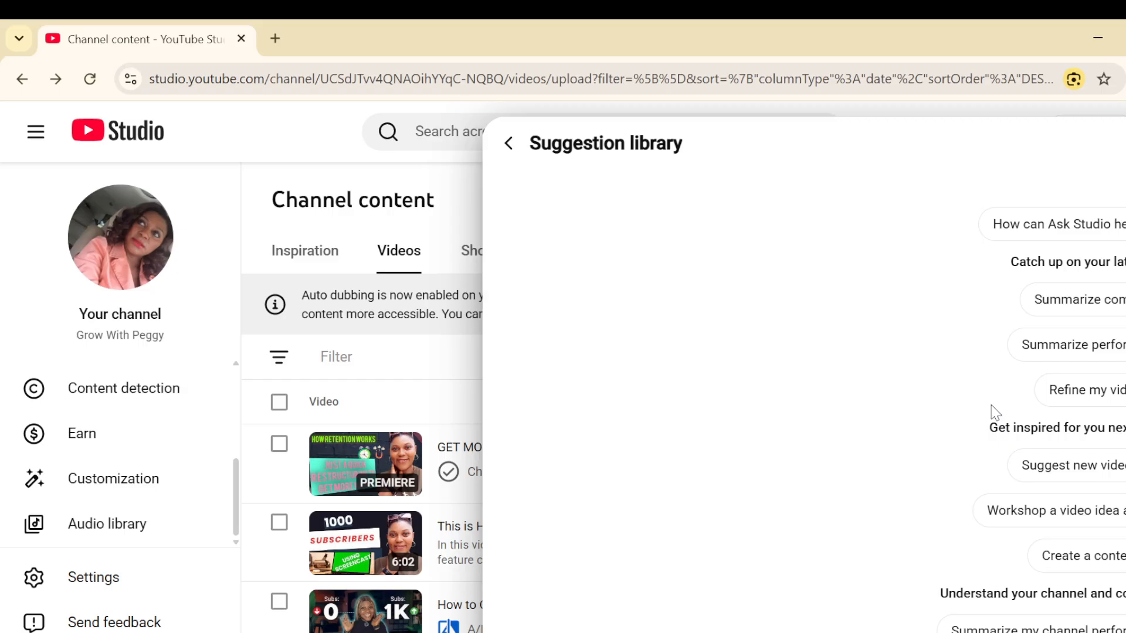
{"action": "left_click", "coordinate": [1085, 390]}
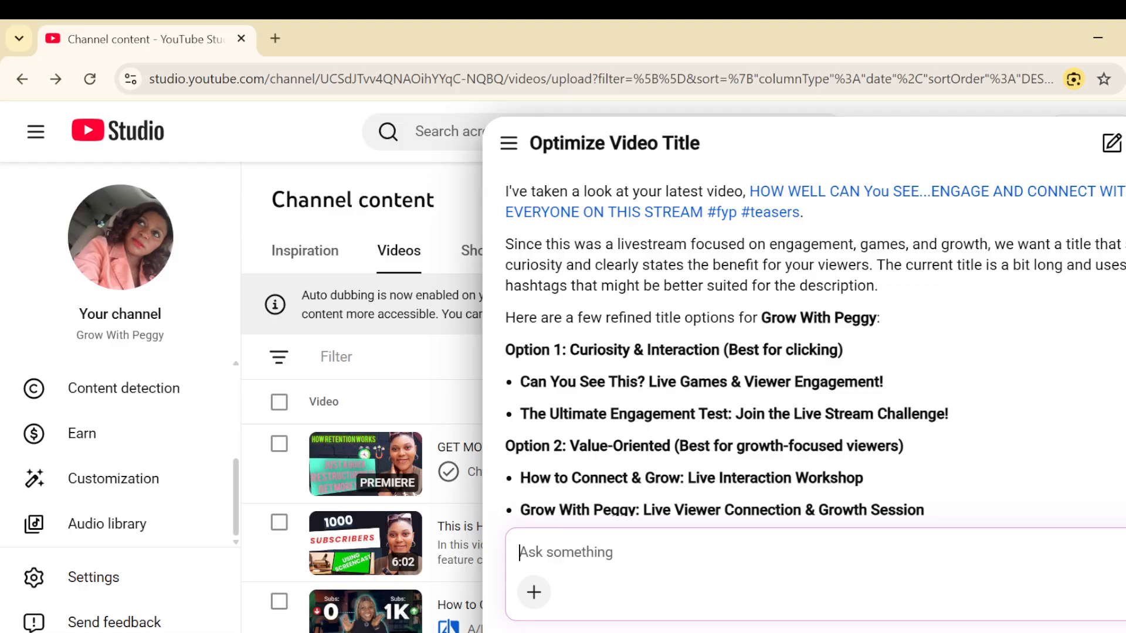
- Ask how many new viewers the latest video brought in, using the prompt in the suggestion library
{"action": "scroll", "coordinate": [813, 405], "scroll_direction": "up", "scroll_amount": 3}
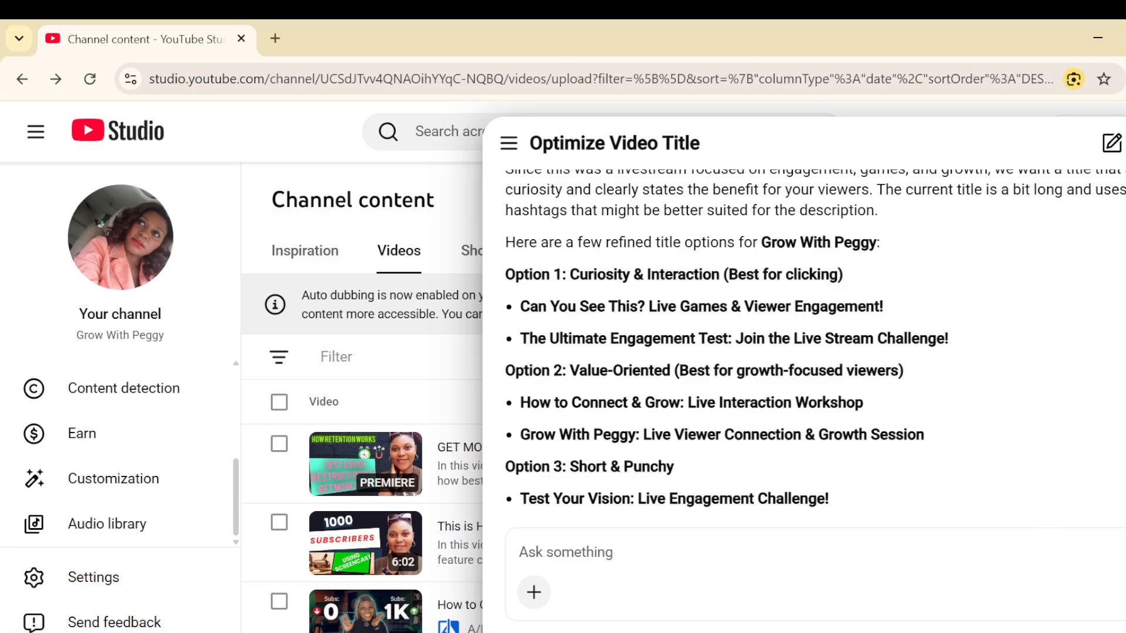
{"action": "scroll", "coordinate": [816, 343], "scroll_direction": "up", "scroll_amount": 8}
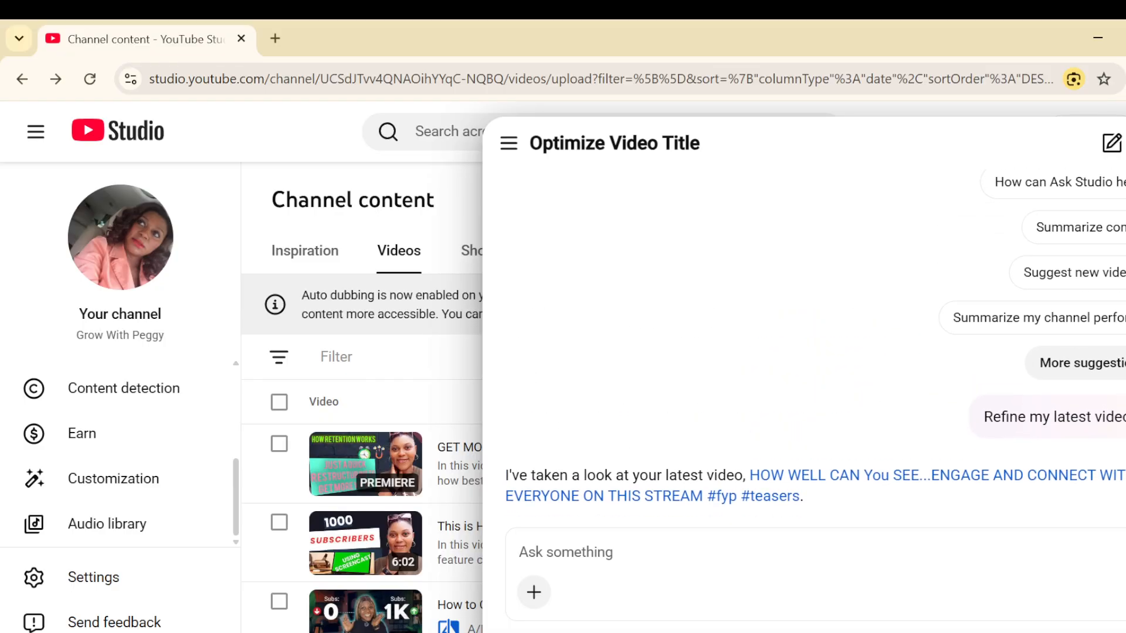
{"action": "scroll", "coordinate": [815, 343], "scroll_direction": "up", "scroll_amount": 2}
{"action": "scroll", "coordinate": [815, 343], "scroll_direction": "up", "scroll_amount": 3}
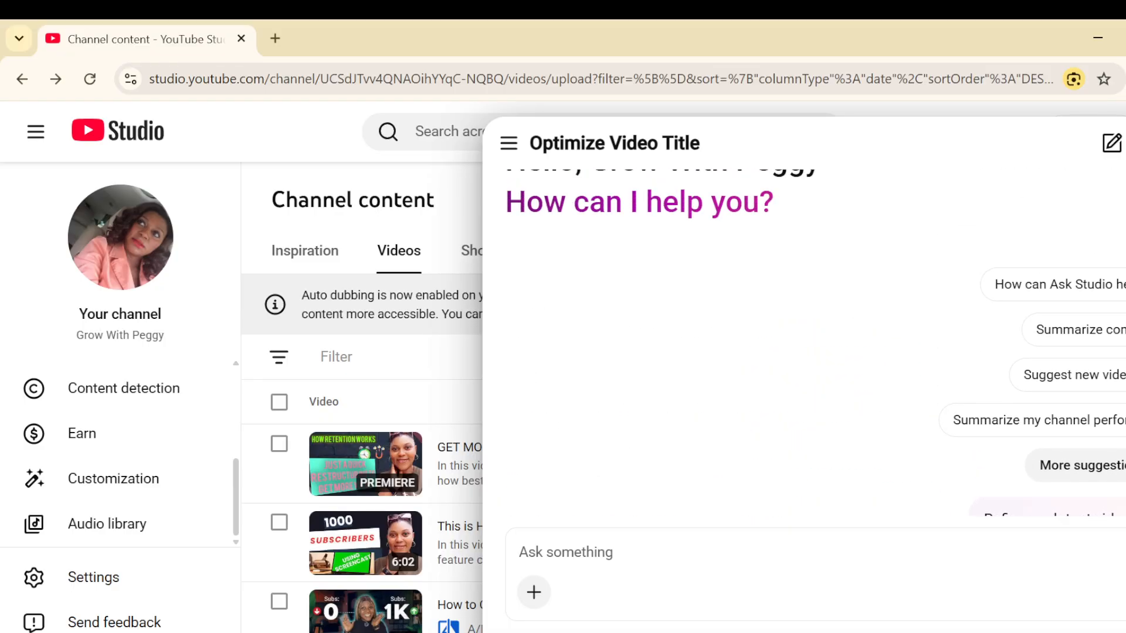
{"action": "left_click", "coordinate": [1091, 494]}
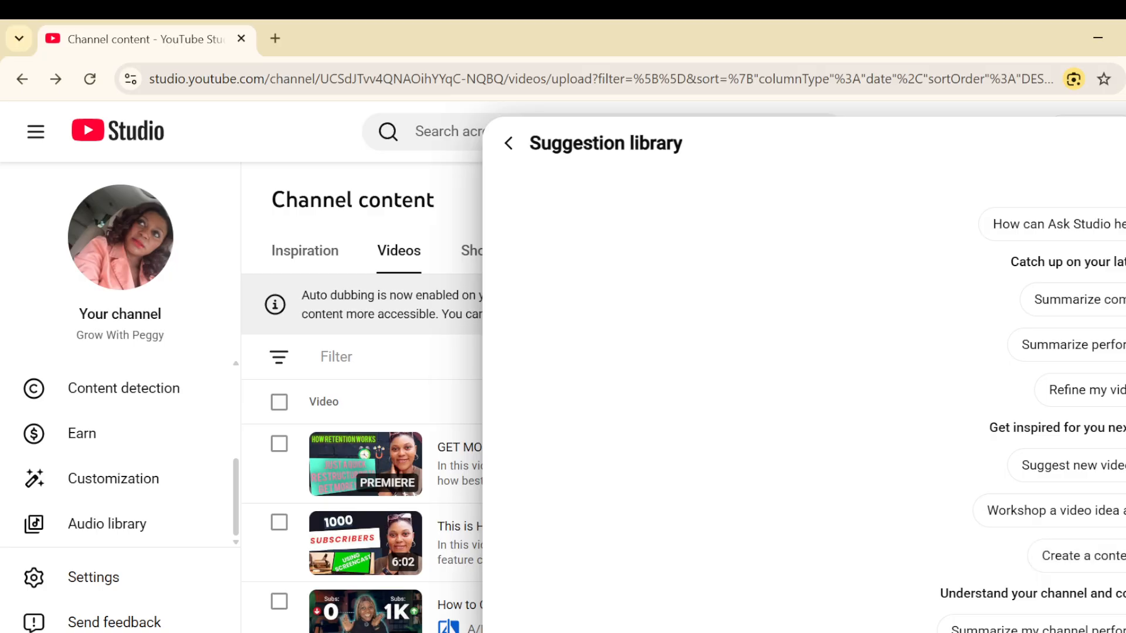
{"action": "scroll", "coordinate": [1033, 399], "scroll_direction": "down", "scroll_amount": 4}
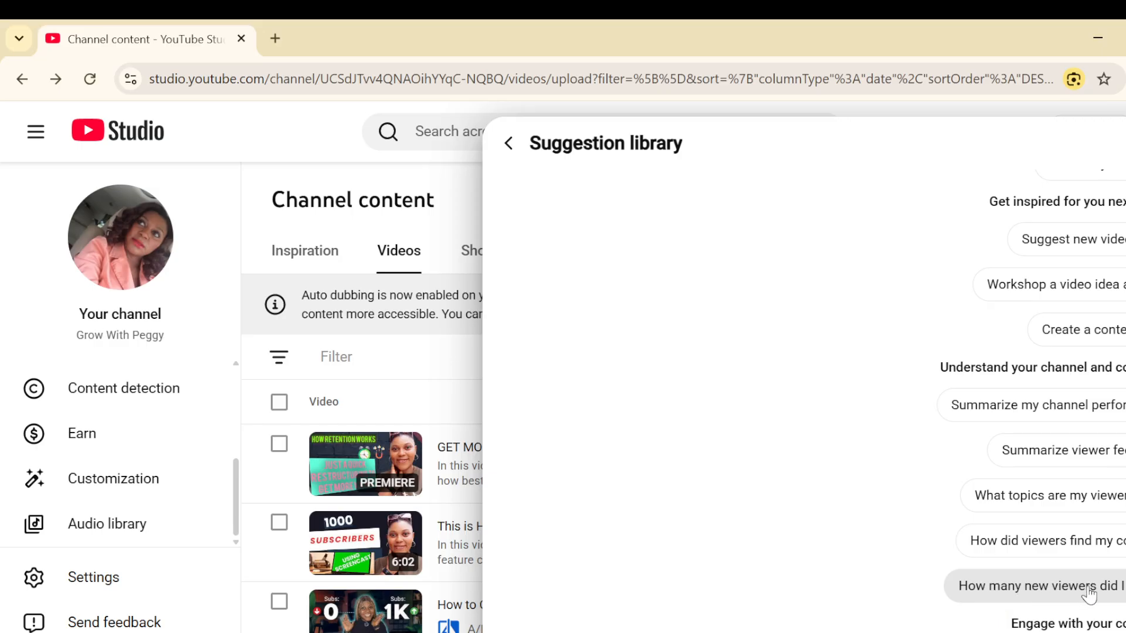
{"action": "left_click", "coordinate": [1122, 597]}
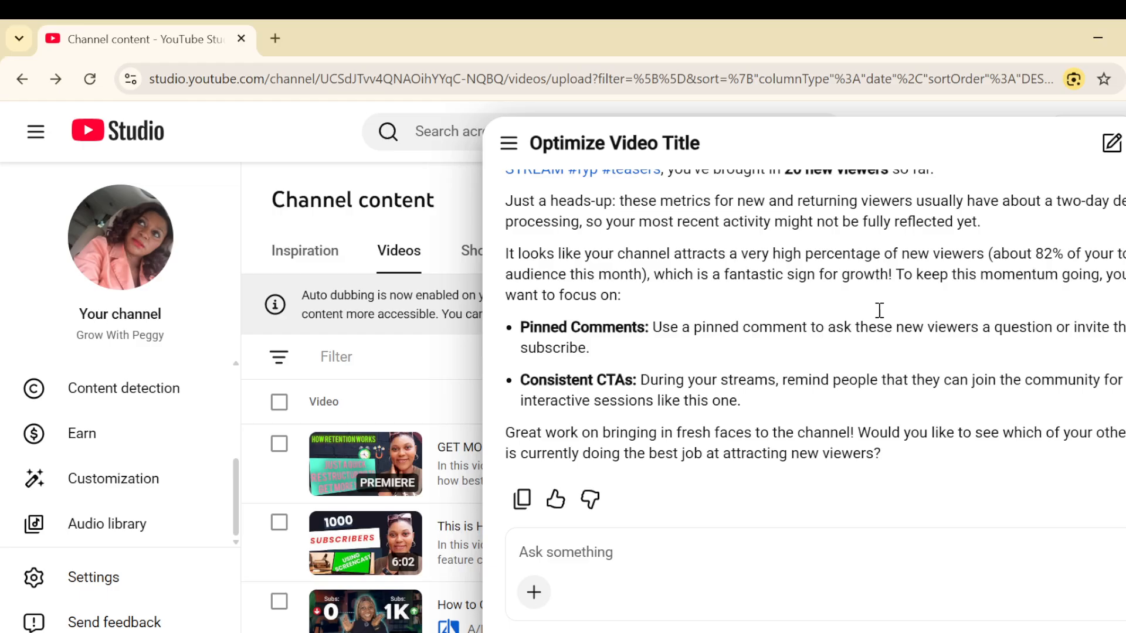
- Look back over the chat's answers and close Ask Studio to return to the channel's video list
{"action": "scroll", "coordinate": [815, 340], "scroll_direction": "up", "scroll_amount": 10}
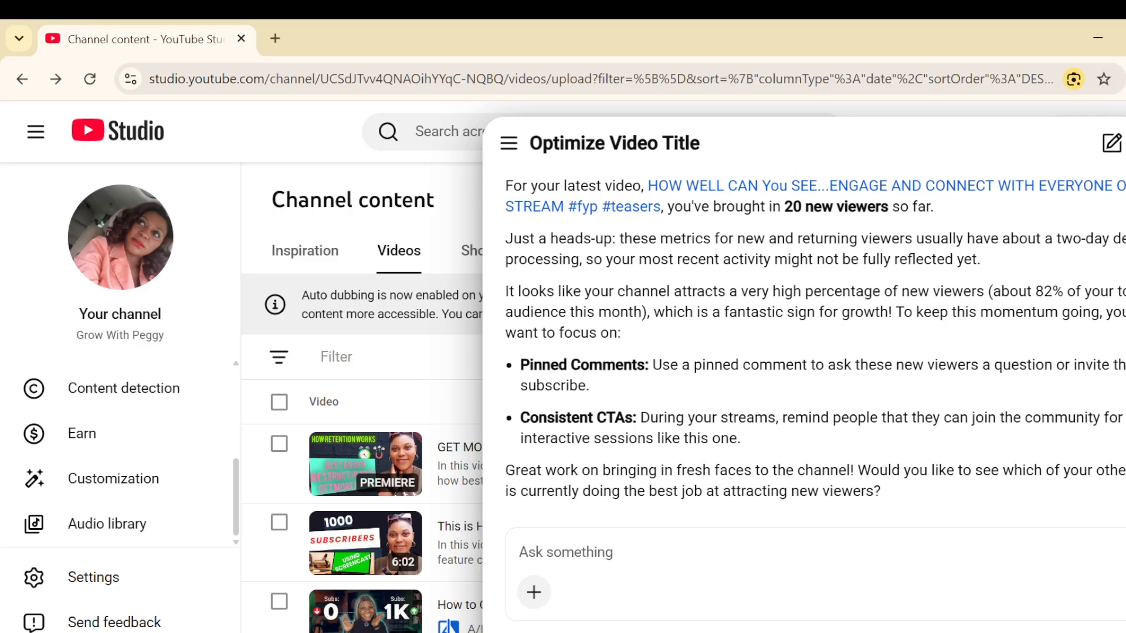
{"action": "left_click_drag", "start_coordinate": [615, 171], "coordinate": [854, 288]}
{"action": "left_click", "coordinate": [854, 288]}
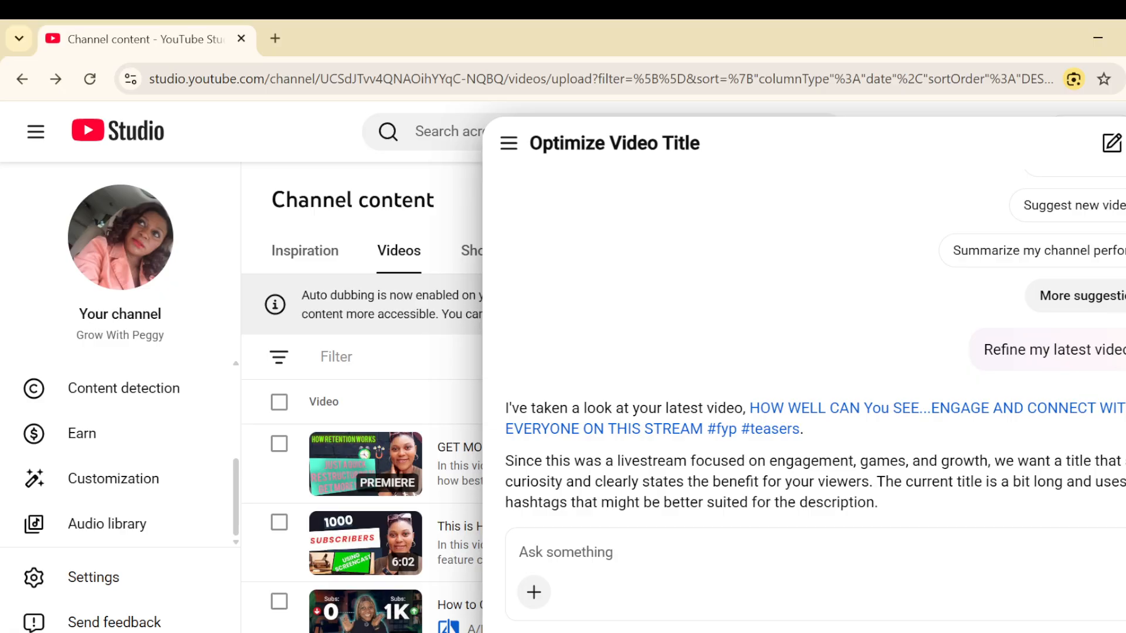
{"action": "scroll", "coordinate": [619, 253], "scroll_direction": "down", "scroll_amount": 3}
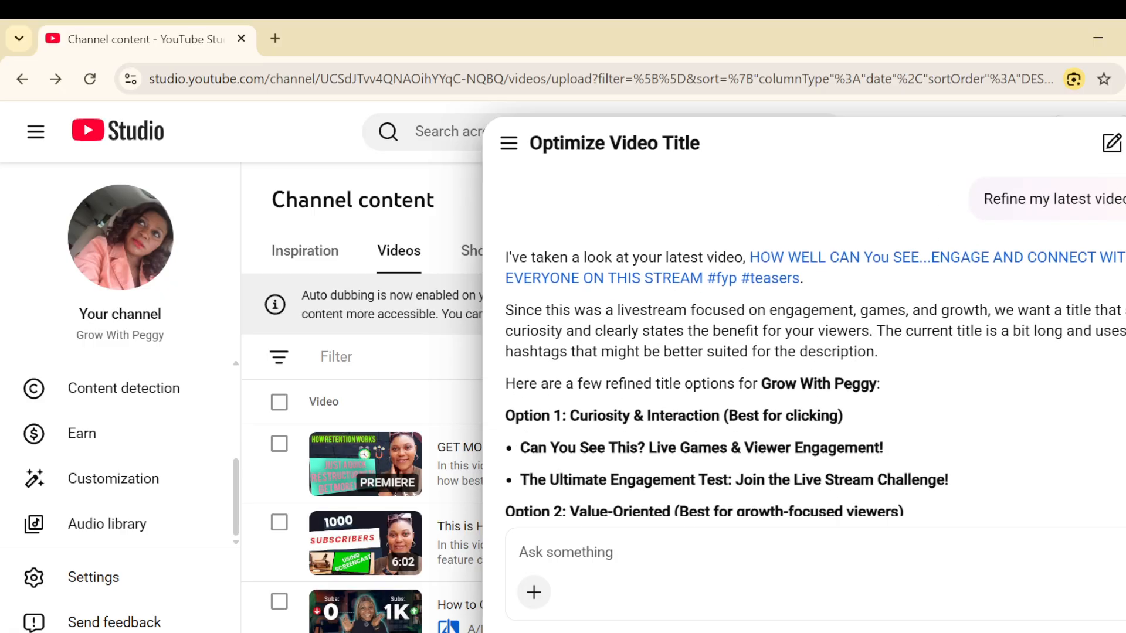
{"action": "left_click", "coordinate": [454, 369]}
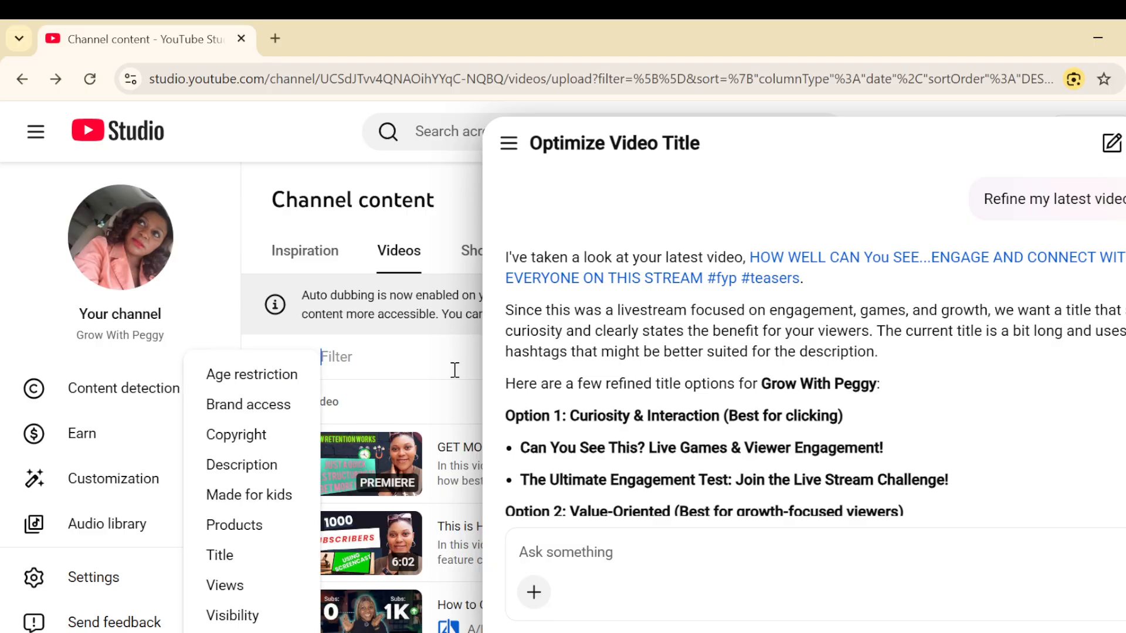
{"action": "left_click", "coordinate": [1124, 143]}
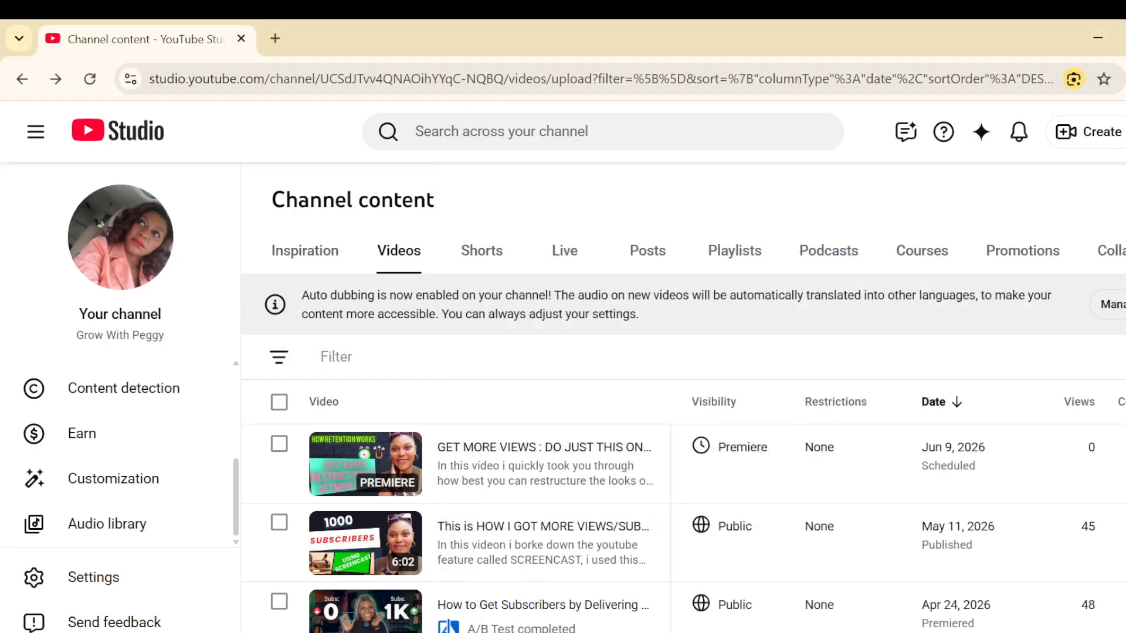